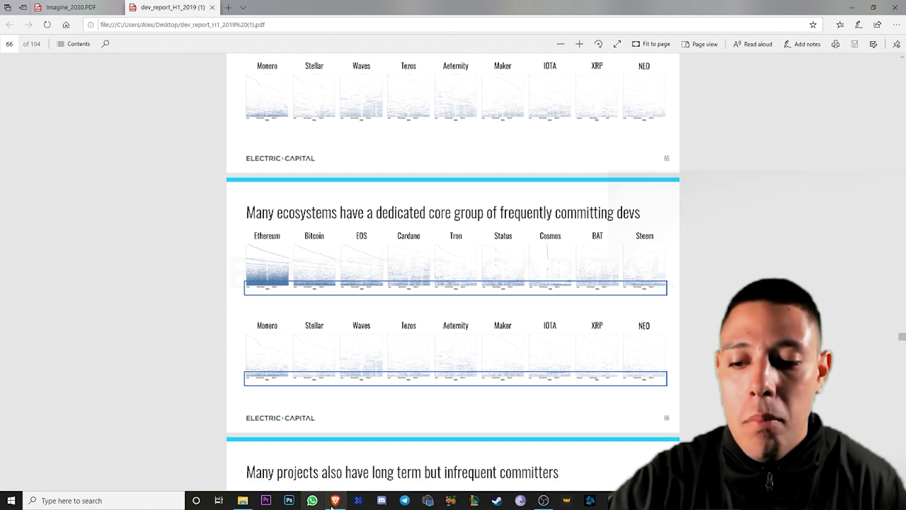
Switch to the Brave browser and display the first columns of the Price Predictor spreadsheet
click(335, 500)
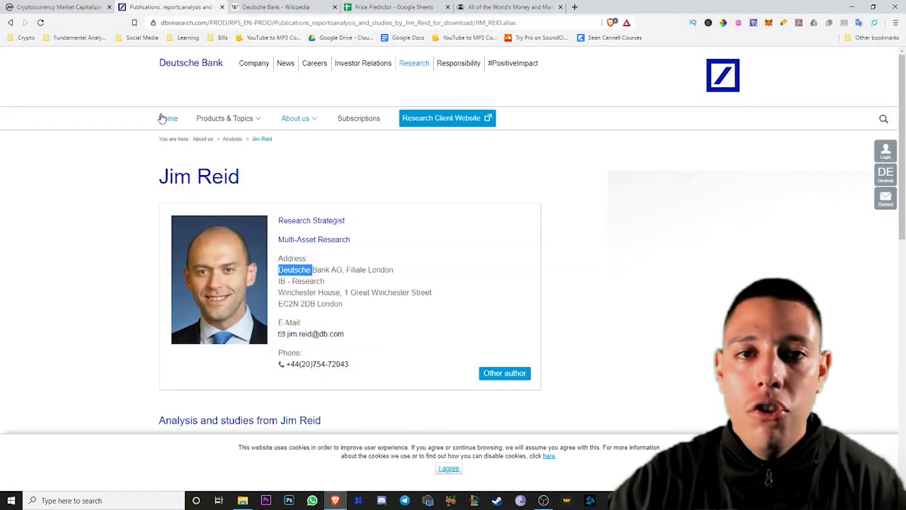
click(56, 6)
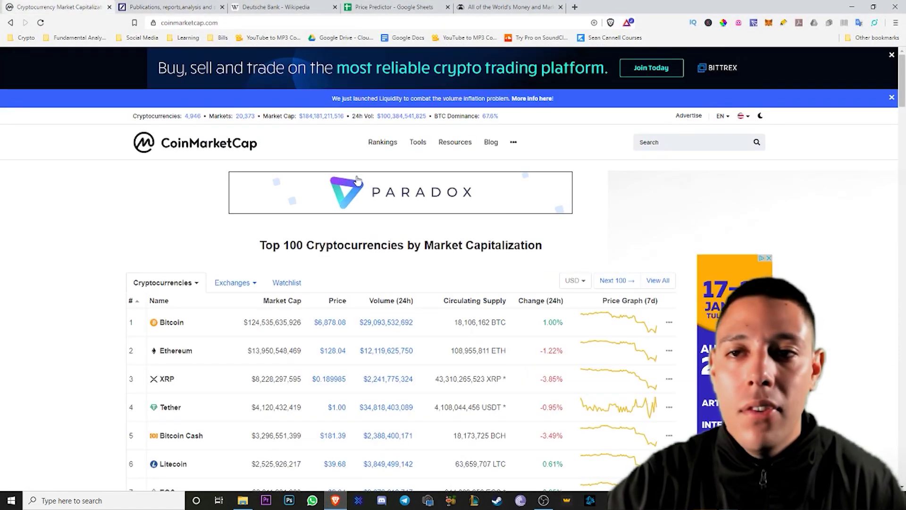
click(414, 5)
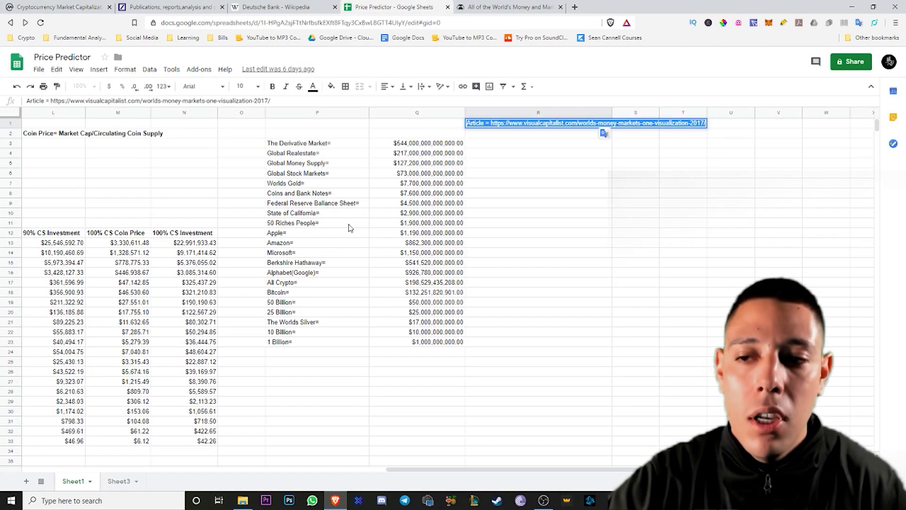
drag(433, 470, 115, 470)
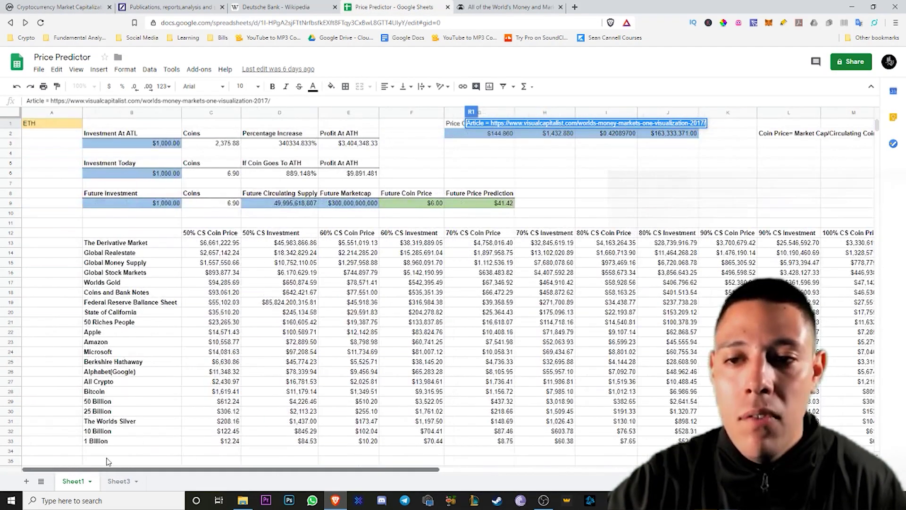
click(614, 175)
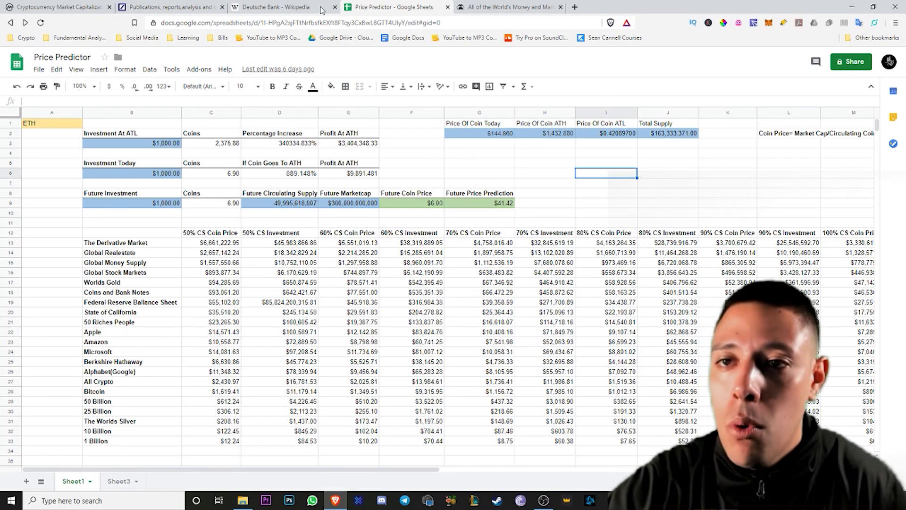
Open Ethereum's page on CoinMarketCap to check its current price
click(37, 7)
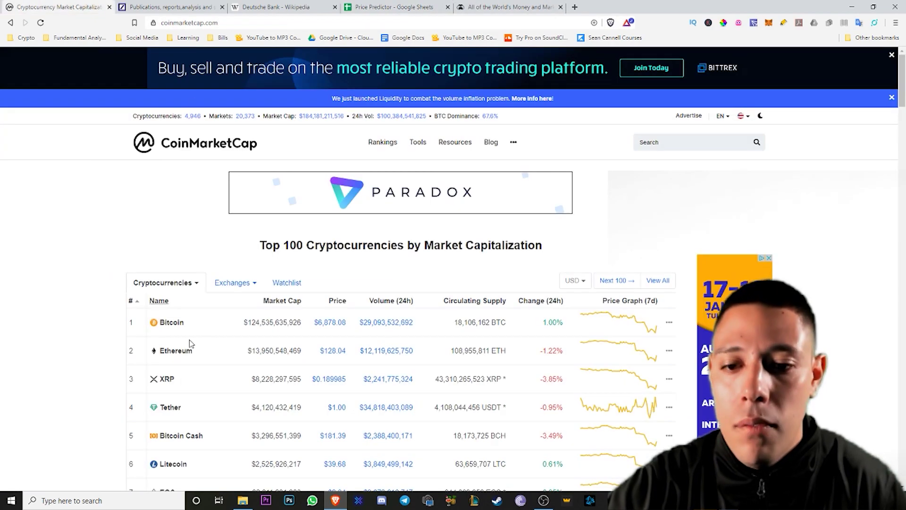
click(176, 350)
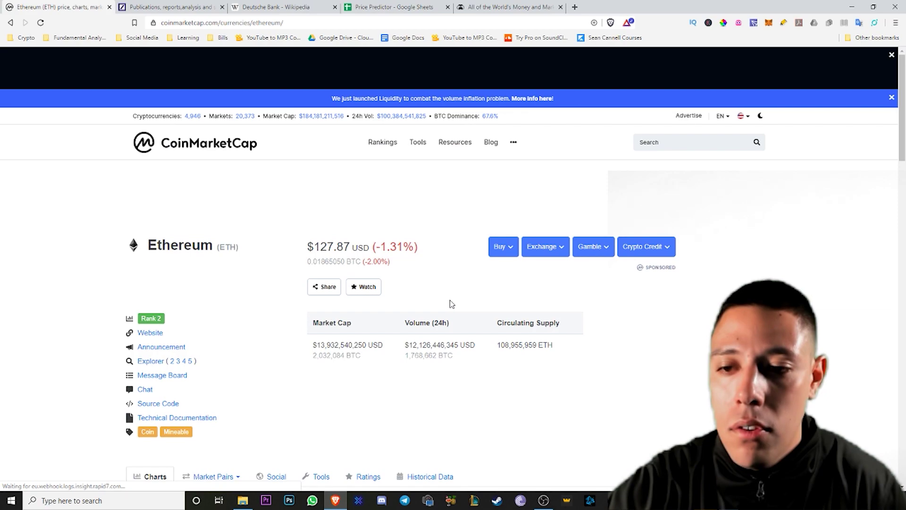
scroll(427, 307, down, 2)
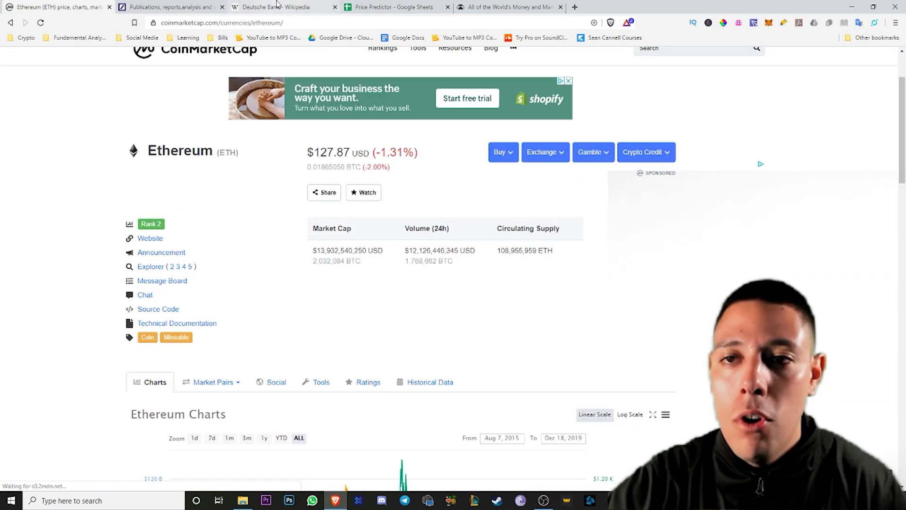
Set Price Of Coin Today to 128 in the Price Predictor spreadsheet
click(394, 7)
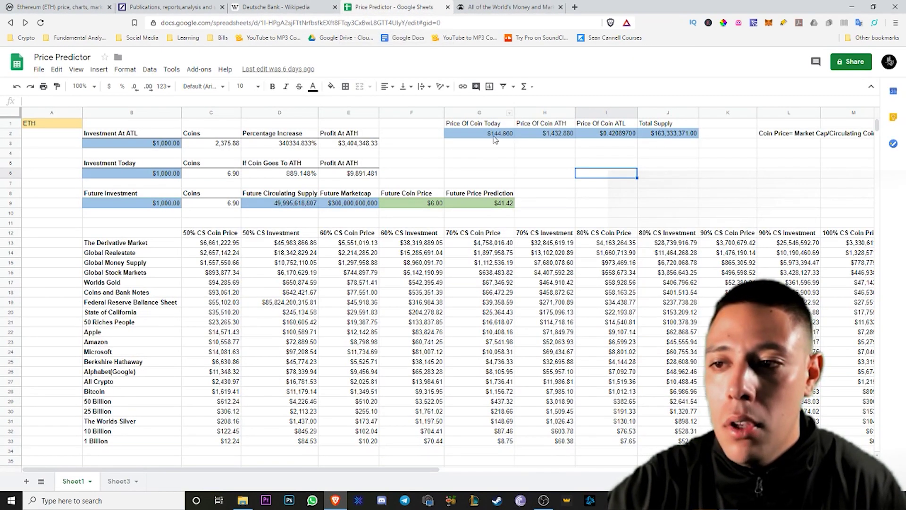
click(501, 134)
text(128)
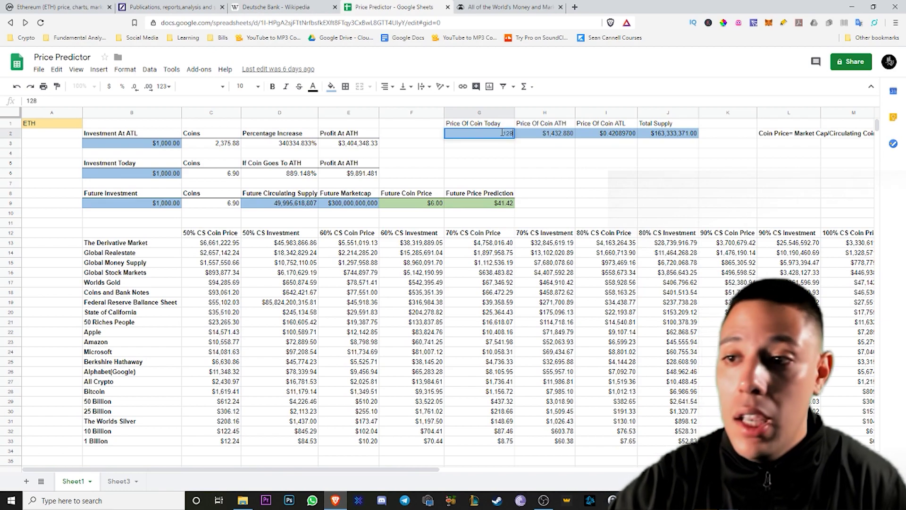
key(Return)
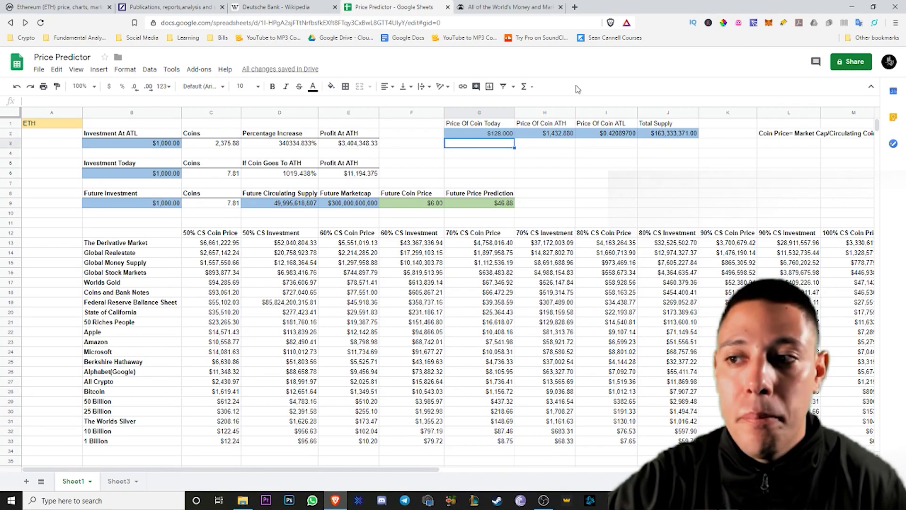
Examine the ETH investment scenarios at ATL, today and in future, along with the coin price predictions at each circulating supply percentage
scroll(693, 192, down, 3)
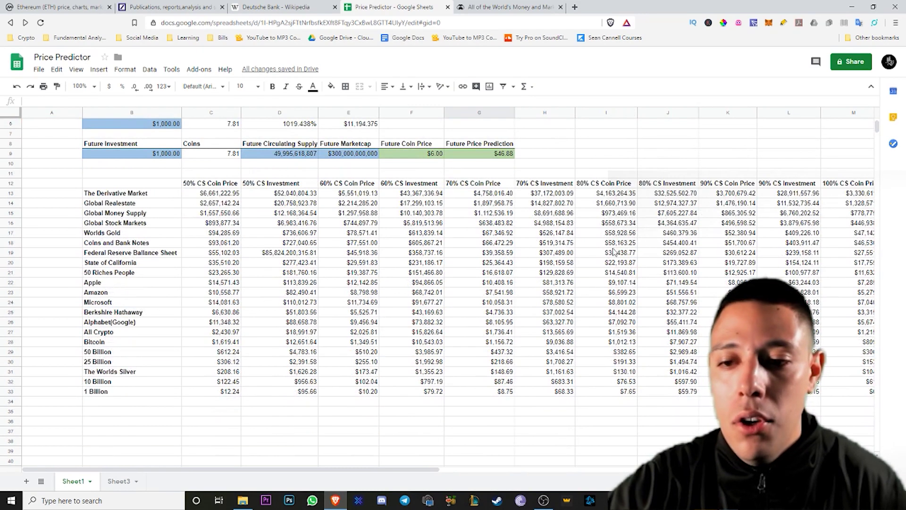
scroll(613, 250, up, 1)
drag(393, 469, 425, 471)
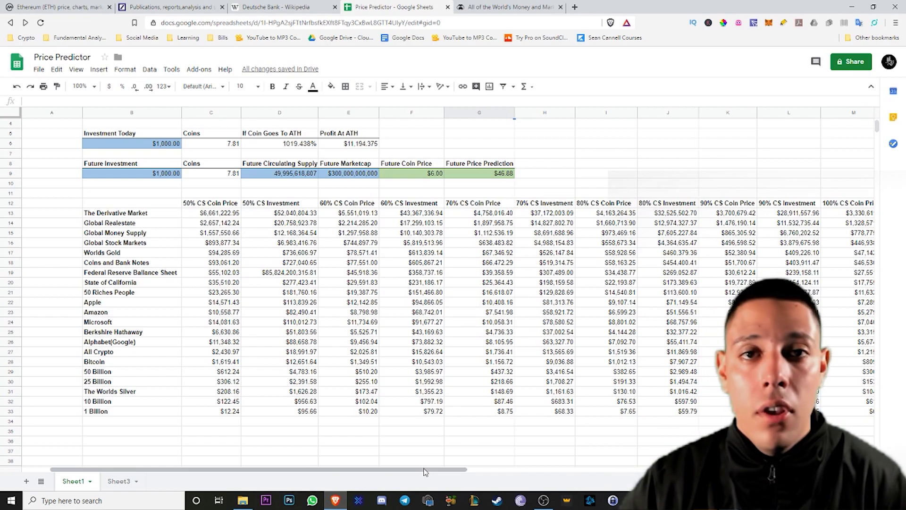
scroll(401, 443, up, 1)
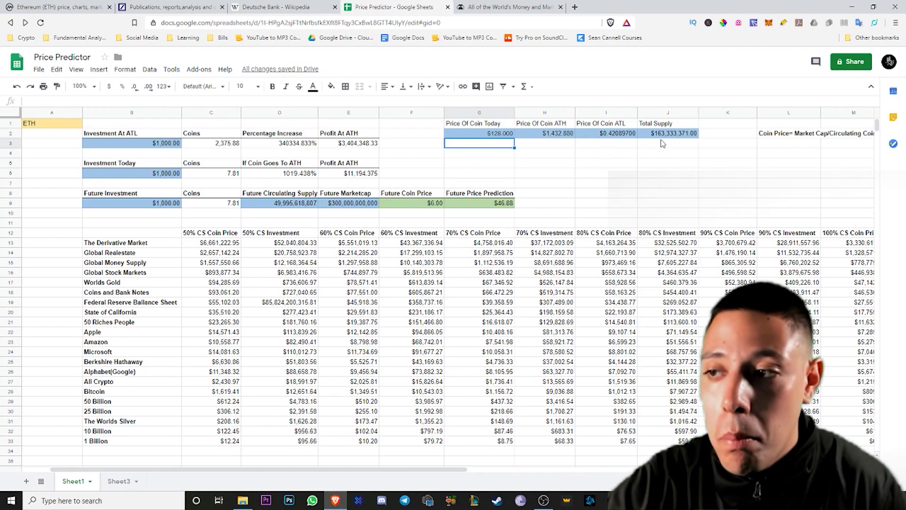
scroll(217, 203, down, 1)
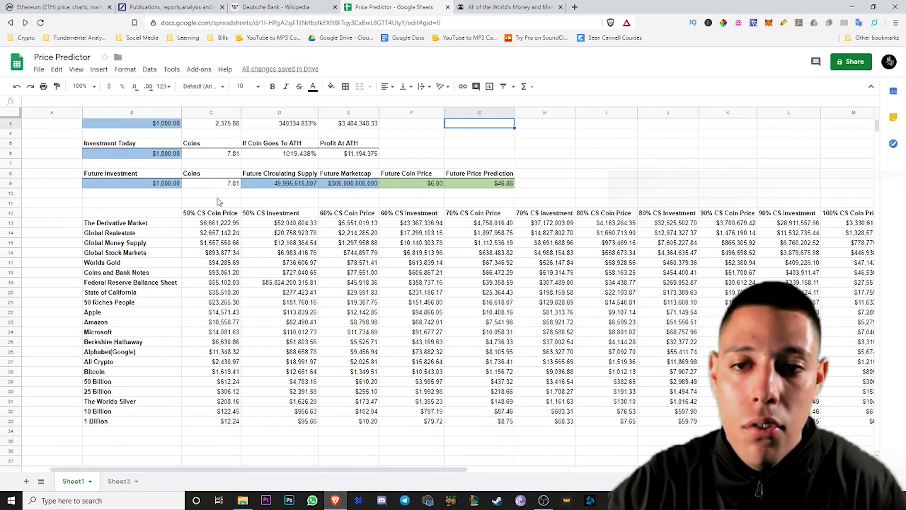
scroll(177, 213, up, 1)
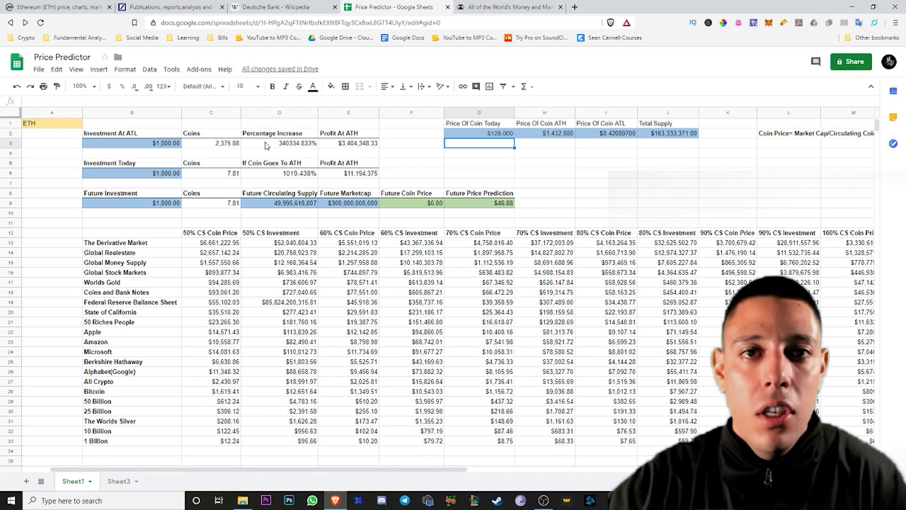
scroll(271, 146, down, 2)
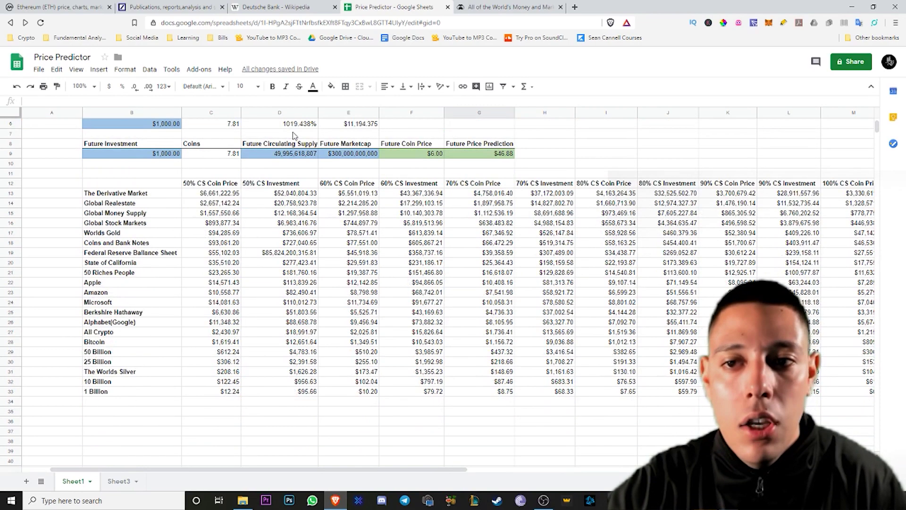
scroll(297, 151, up, 2)
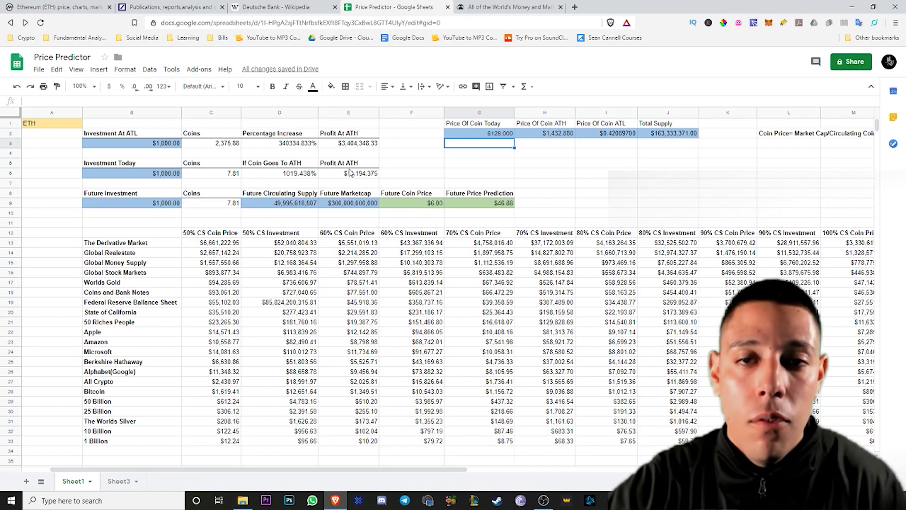
scroll(351, 171, down, 1)
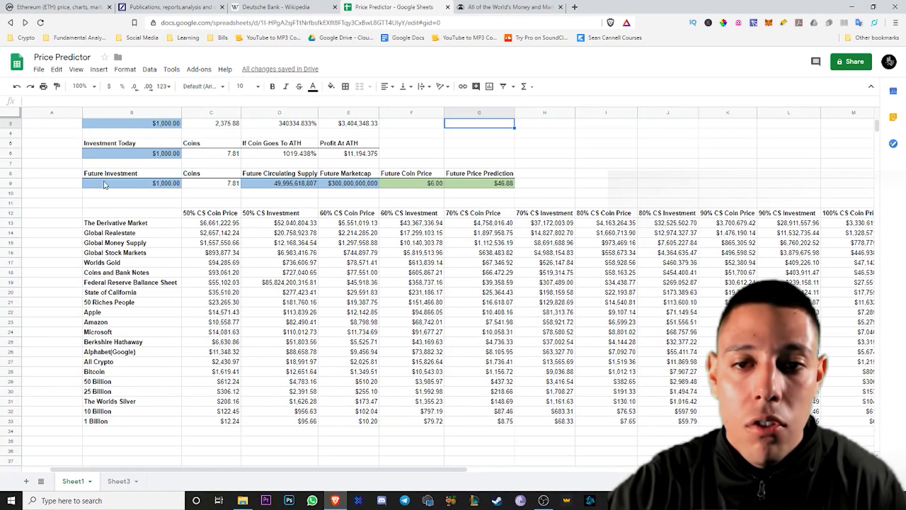
scroll(104, 187, up, 1)
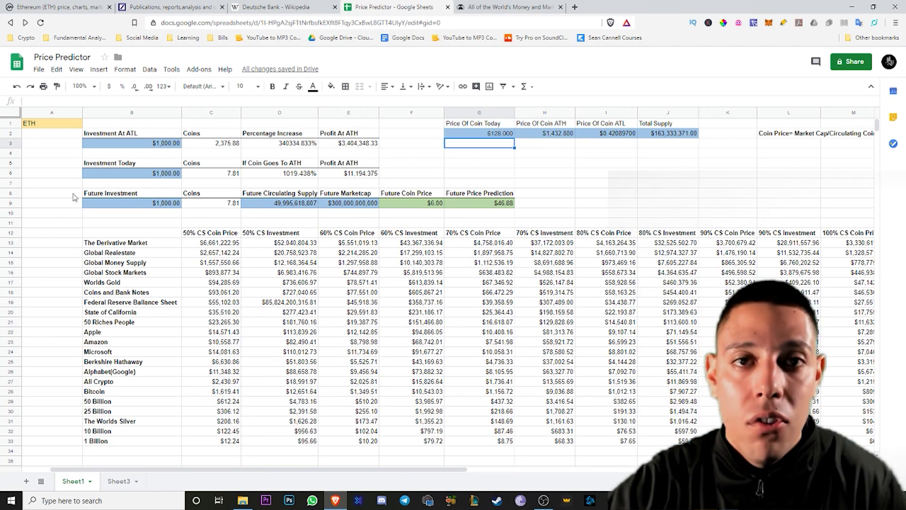
scroll(160, 193, down, 1)
scroll(245, 229, up, 1)
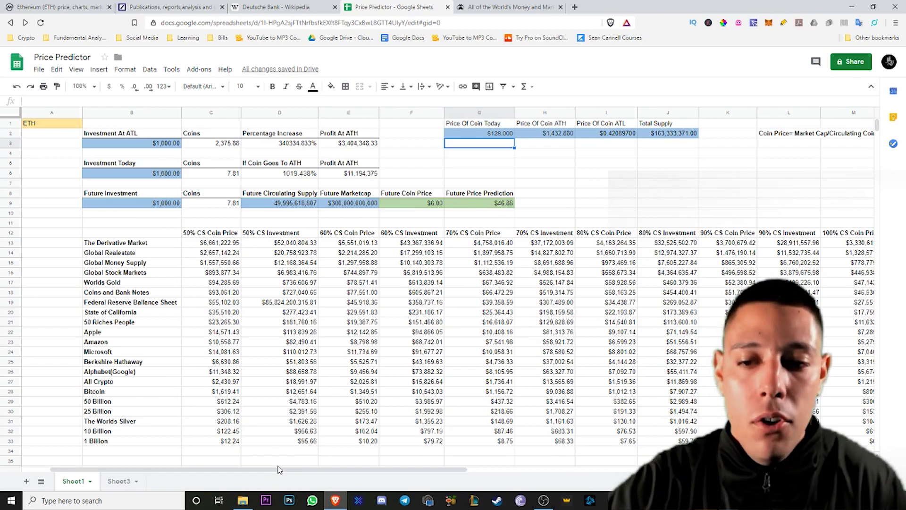
Review the coin price formula and the reference market values, comparing them with the prediction rows from The Derivative Market to 1 Billion
drag(274, 470, 506, 477)
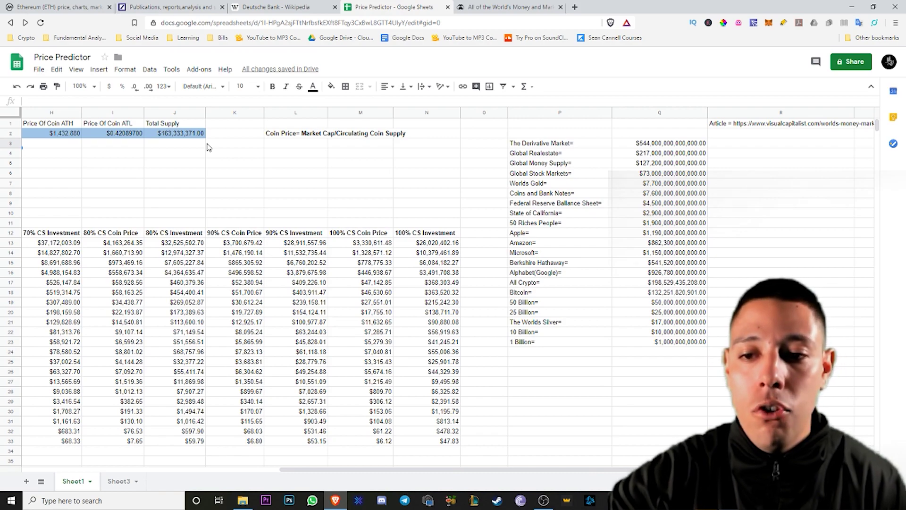
drag(455, 468, 387, 470)
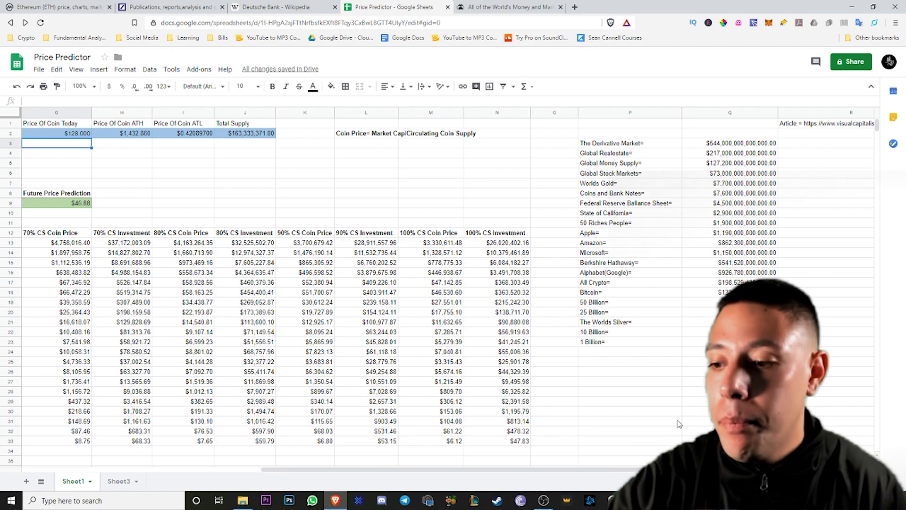
scroll(566, 368, right, 3)
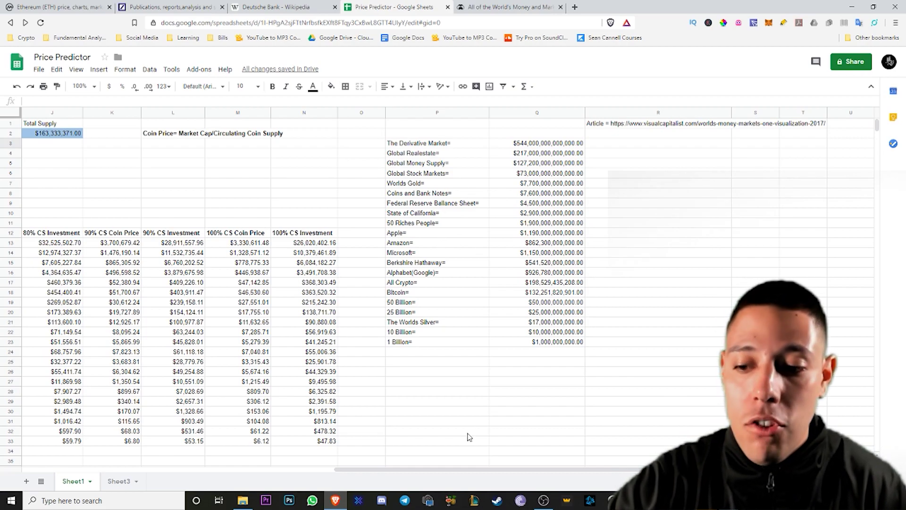
drag(467, 470, 154, 469)
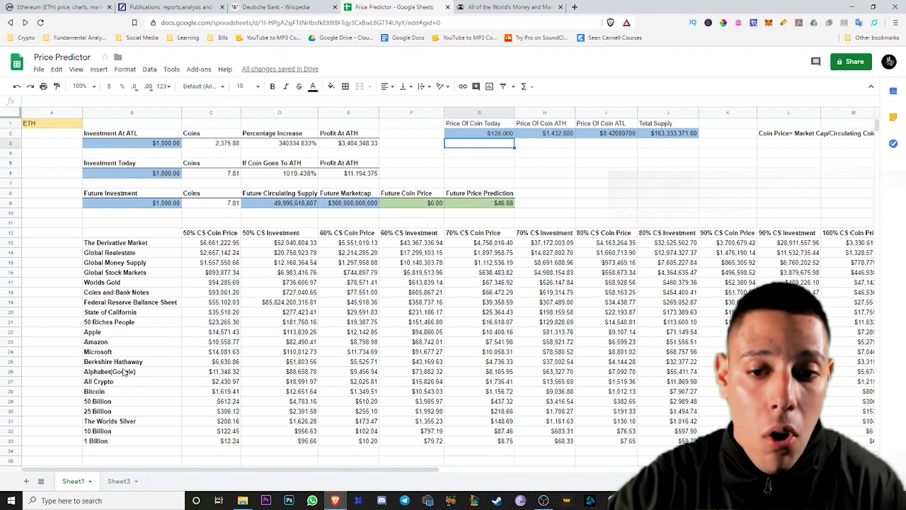
drag(113, 423, 113, 443)
click(29, 363)
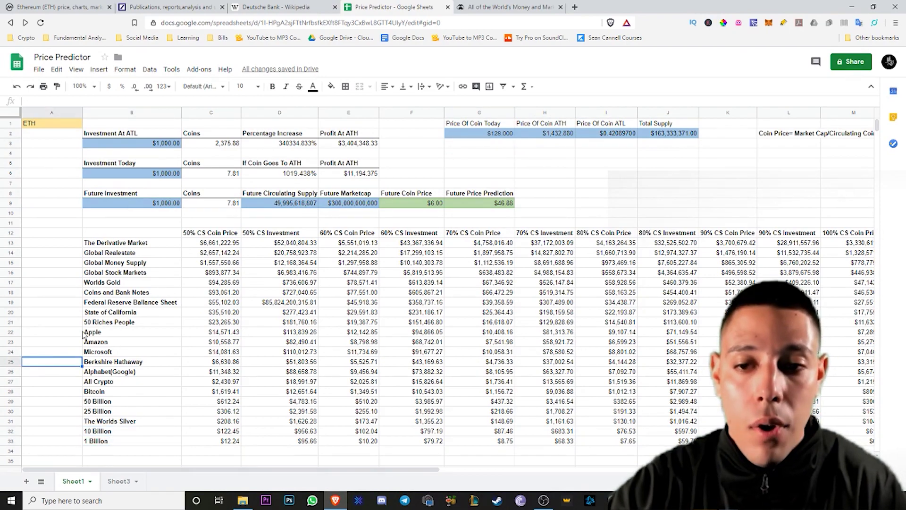
click(60, 235)
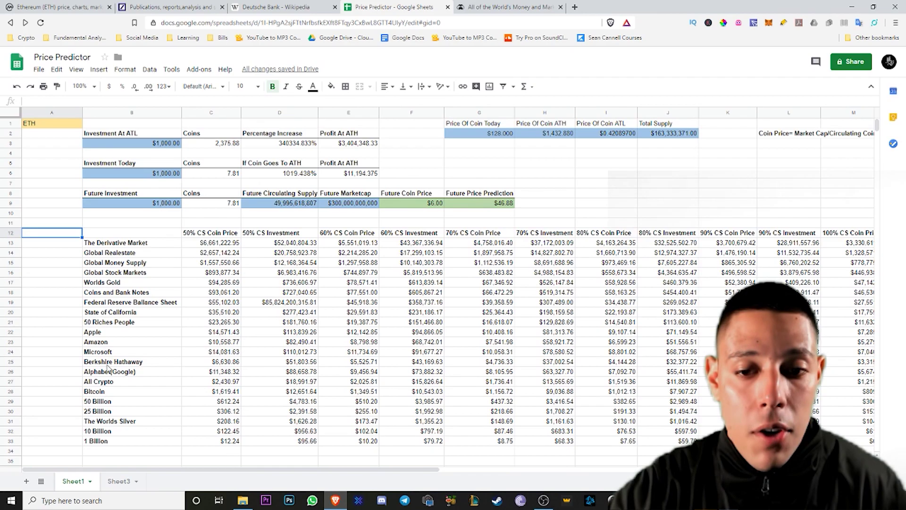
drag(228, 469, 539, 477)
Examine the Visual Capitalist money and markets visualization from silver and cryptocurrency through the biggest companies to the global stock markets
click(499, 6)
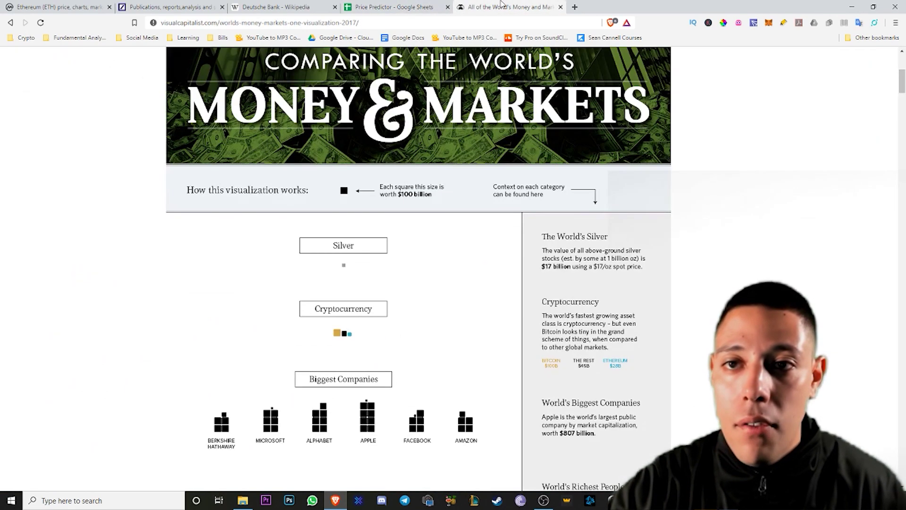
scroll(519, 302, down, 4)
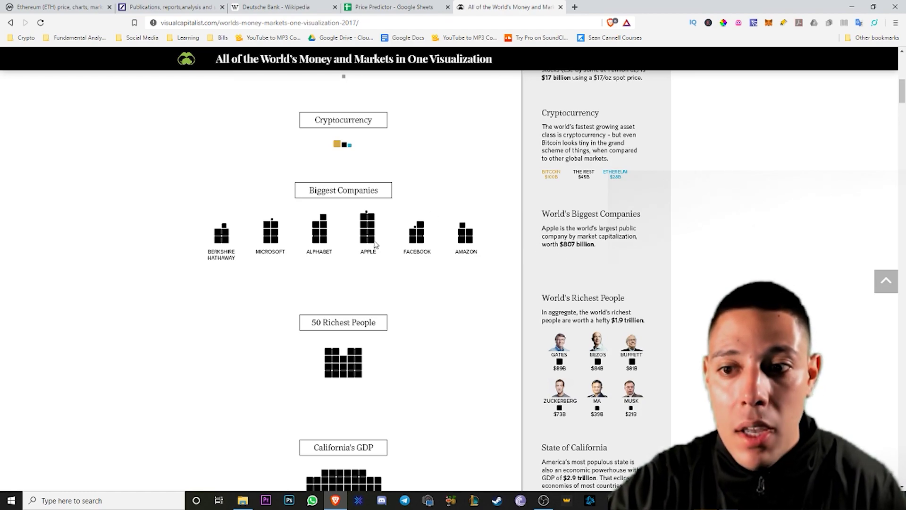
scroll(371, 244, down, 2)
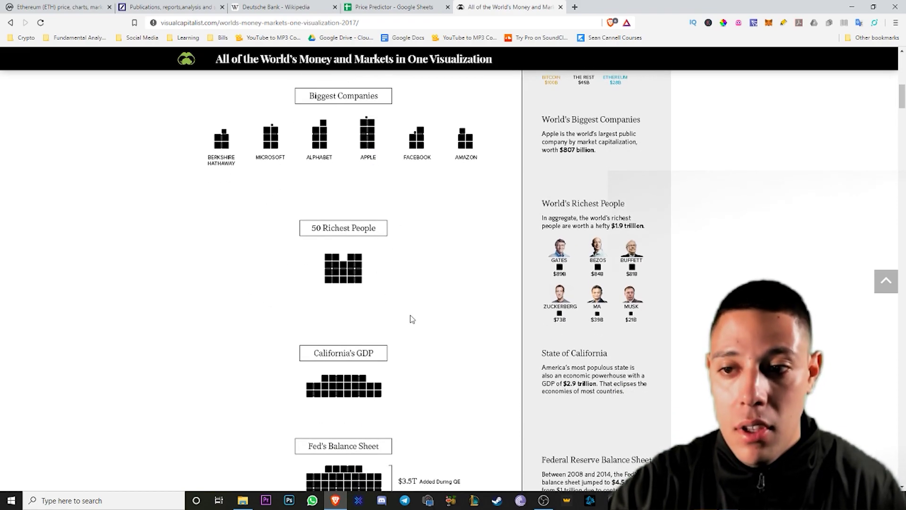
scroll(416, 317, down, 1)
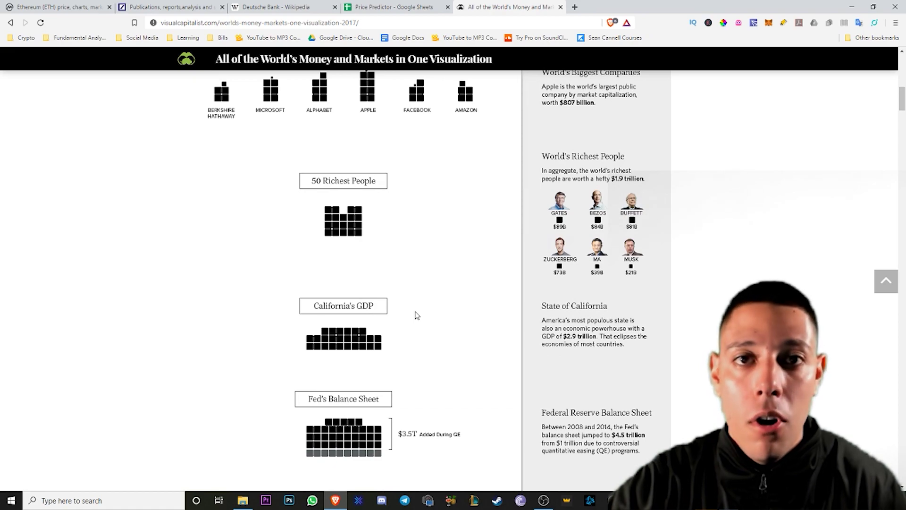
scroll(416, 316, down, 2)
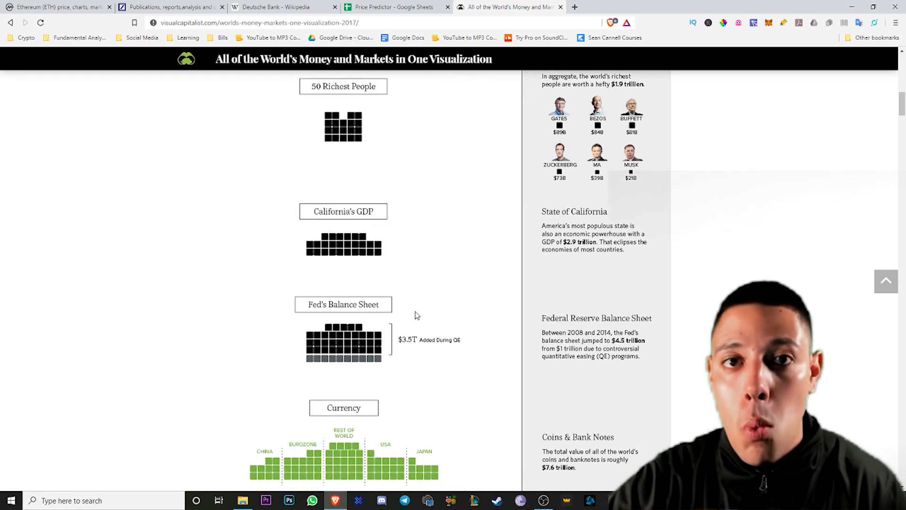
scroll(417, 315, up, 2)
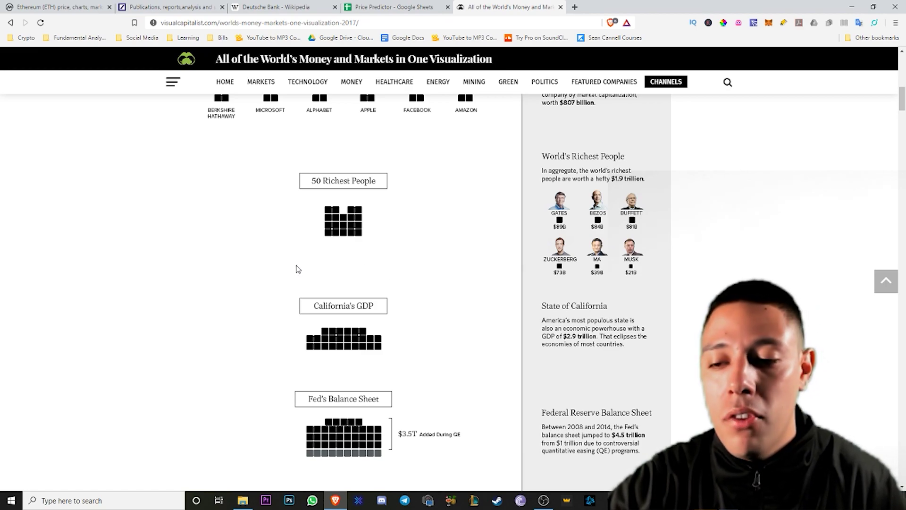
scroll(414, 241, down, 1)
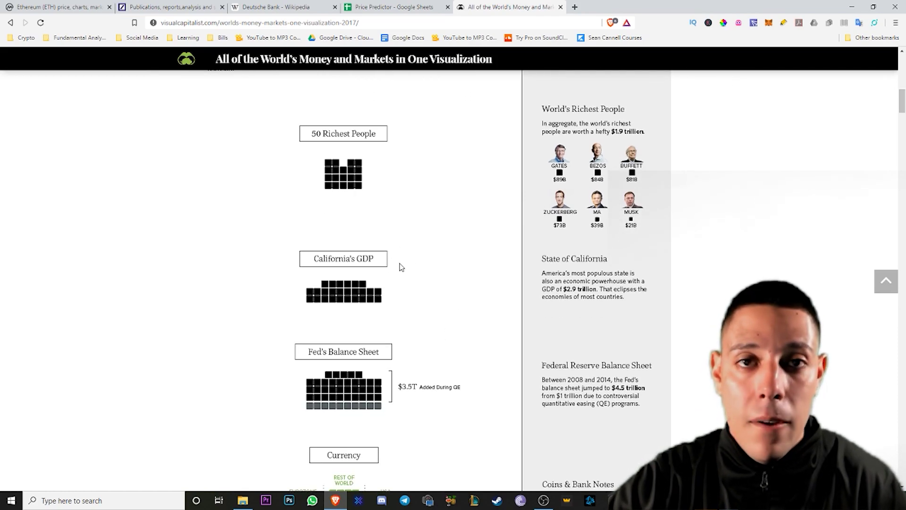
scroll(399, 257, down, 10)
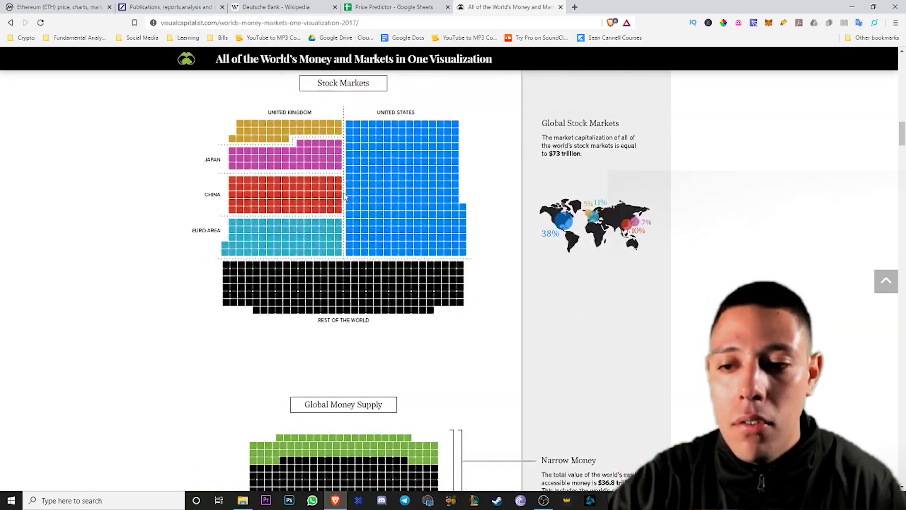
Examine the remaining sections of the money and markets visualization, from global money supply through global real estate to the derivatives estimates
scroll(343, 194, down, 15)
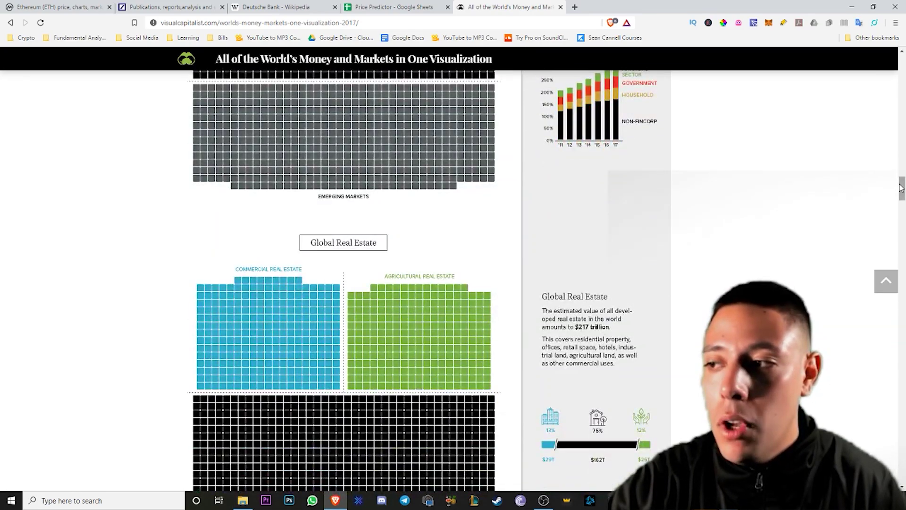
drag(900, 188, 901, 324)
scroll(479, 317, up, 10)
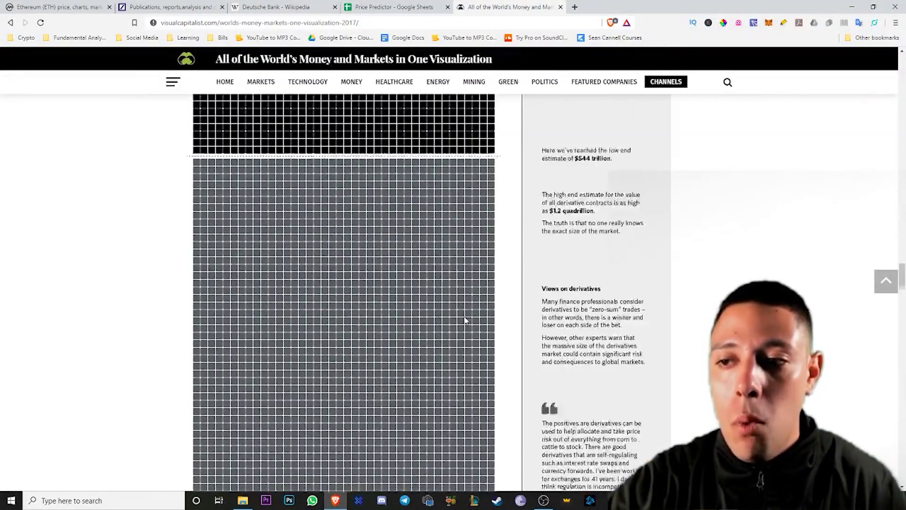
scroll(464, 320, up, 10)
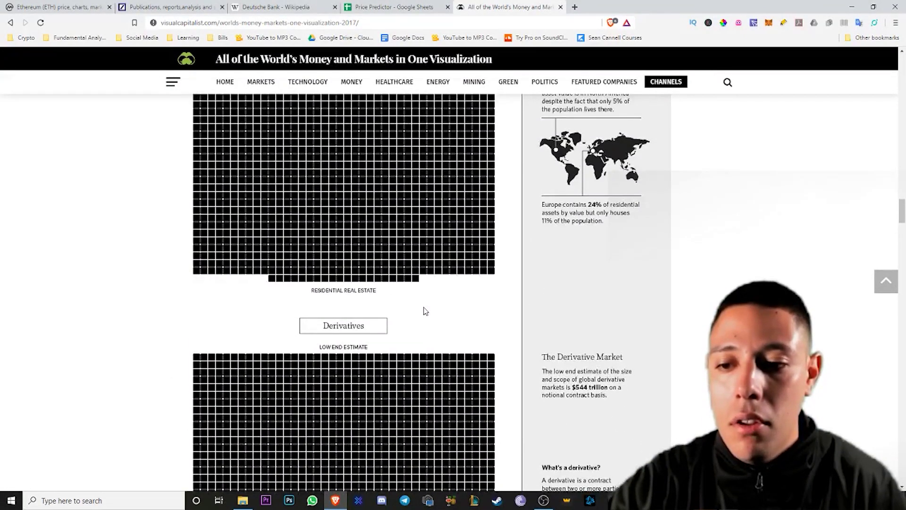
scroll(424, 310, down, 15)
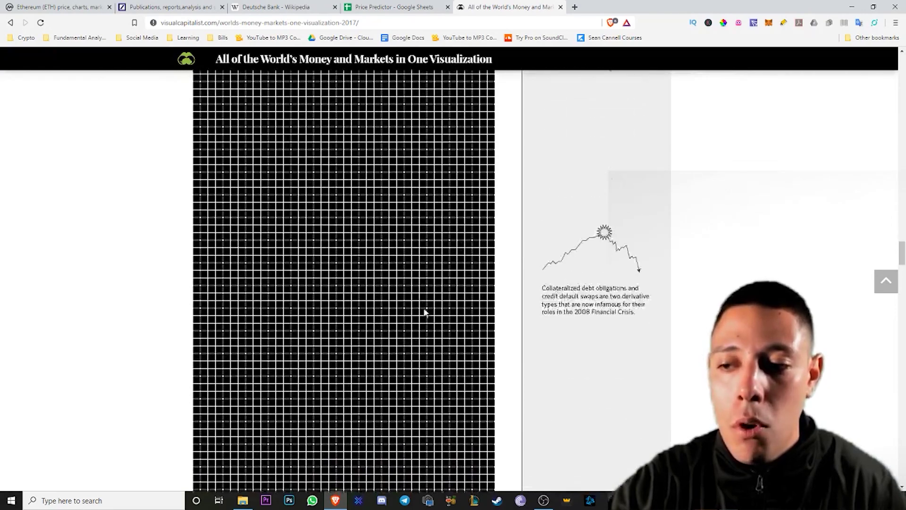
scroll(423, 307, down, 15)
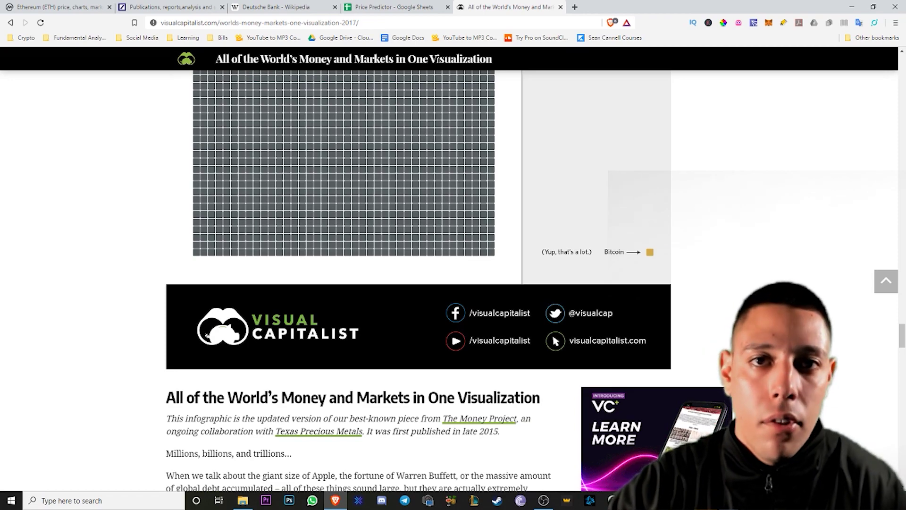
Return to the Price Predictor spreadsheet and compare the coin price predictions with the reference market values
click(378, 6)
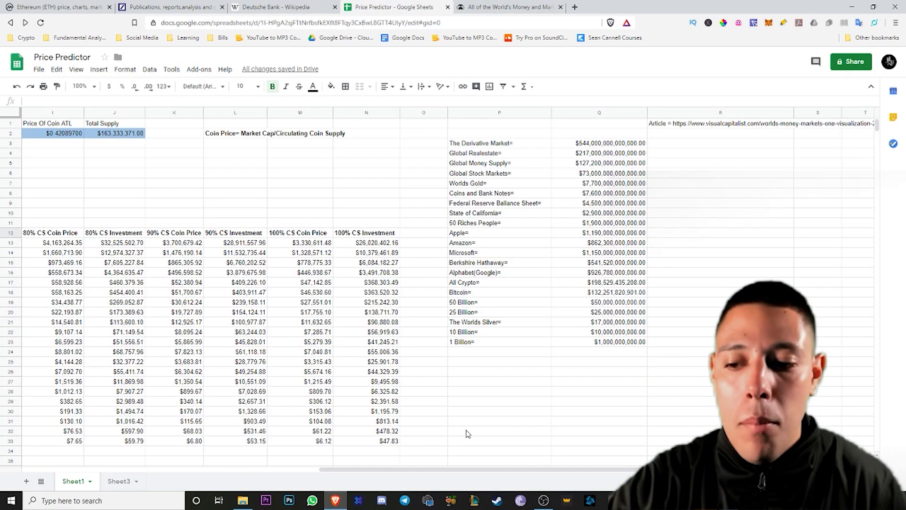
drag(460, 469, 203, 462)
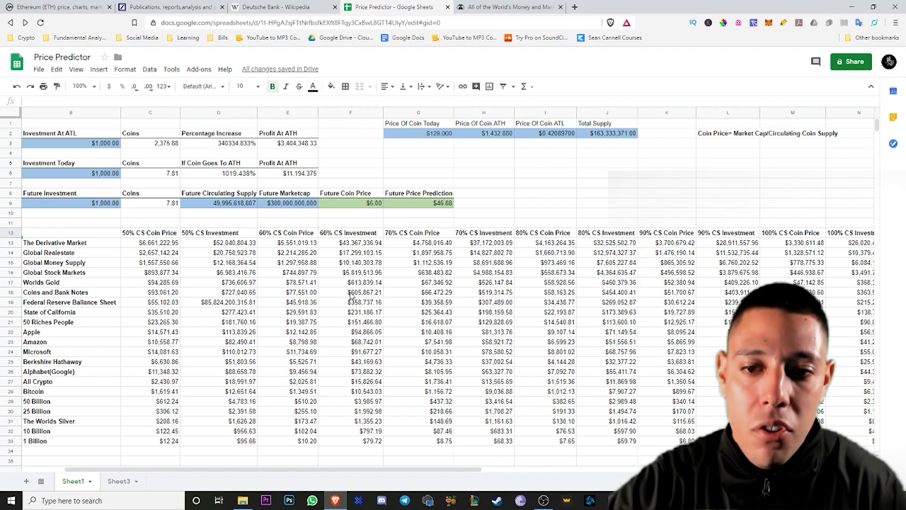
scroll(351, 295, down, 1)
scroll(388, 312, down, 1)
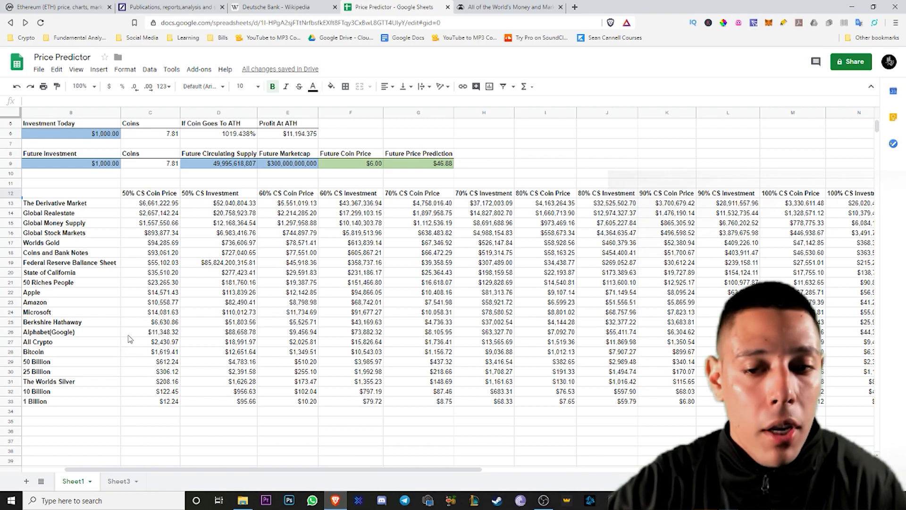
drag(366, 470, 585, 474)
scroll(637, 372, up, 2)
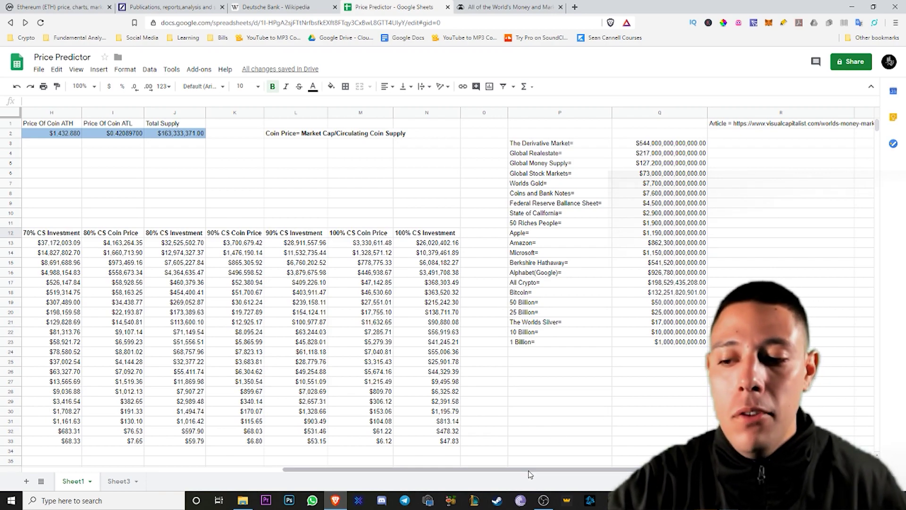
drag(529, 474, 267, 474)
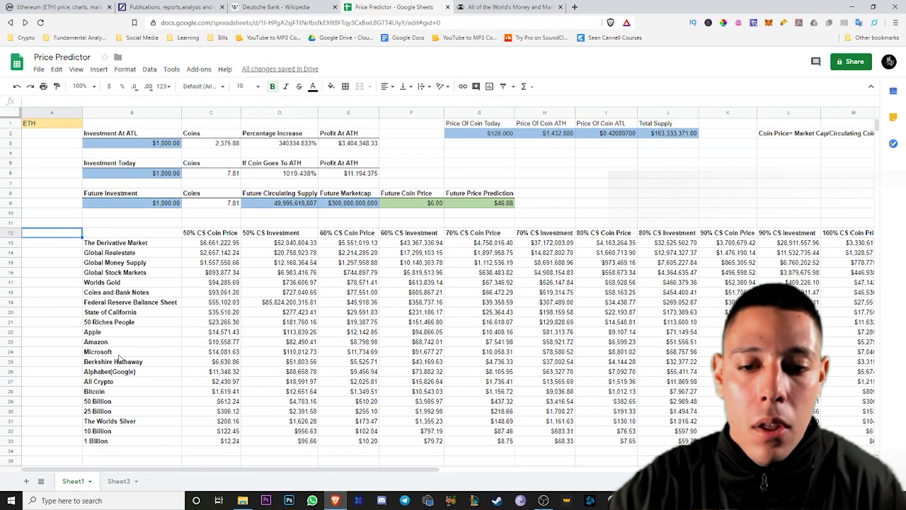
Highlight the entire Microsoft row and review its coin price and investment values from 50% to 100% circulating supply
click(12, 351)
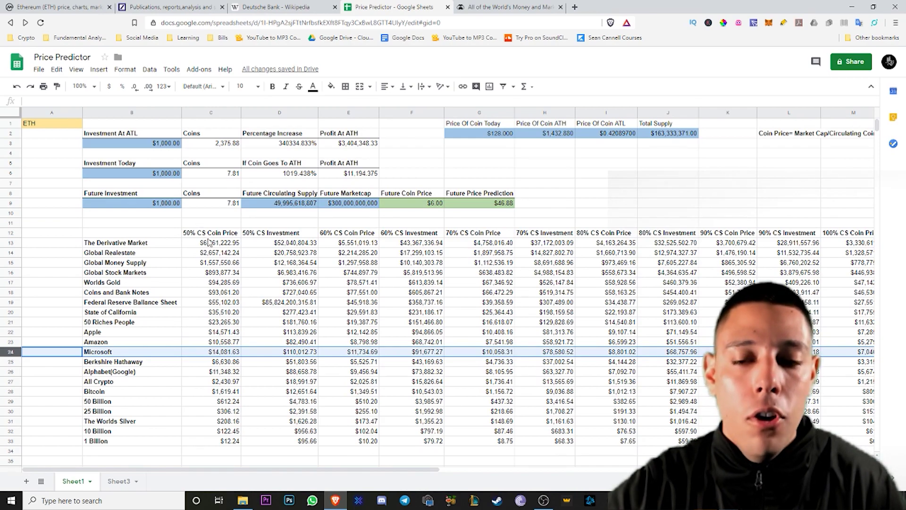
drag(302, 472, 528, 471)
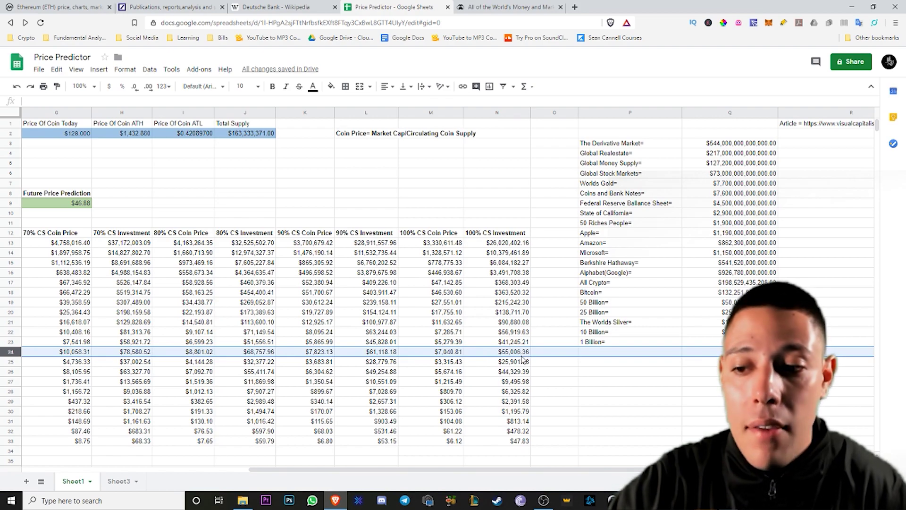
drag(527, 469, 462, 469)
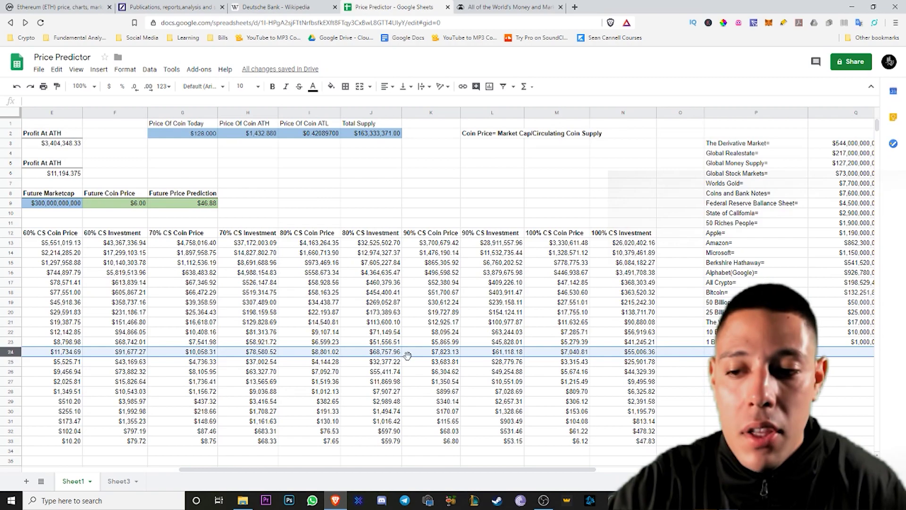
drag(361, 471, 198, 471)
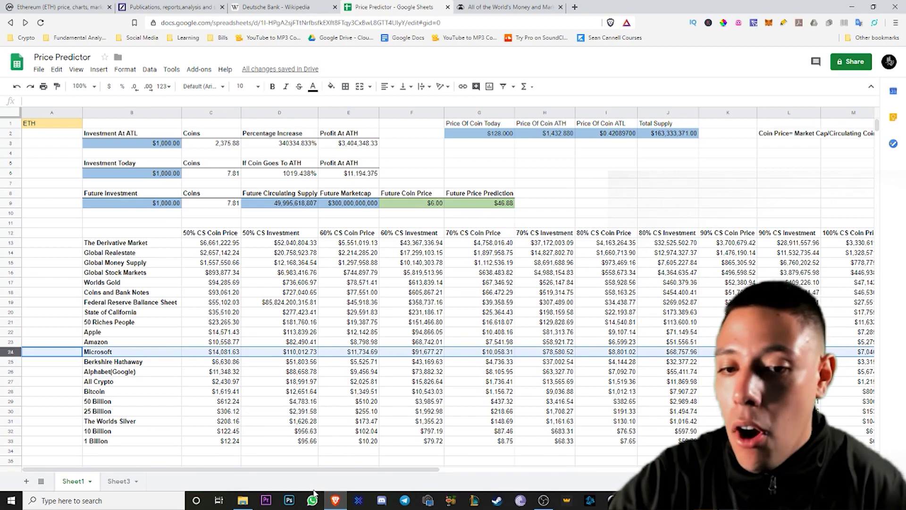
Highlight the entire All Crypto row and review its coin price and investment values across the circulating supply percentages
scroll(222, 425, down, 1)
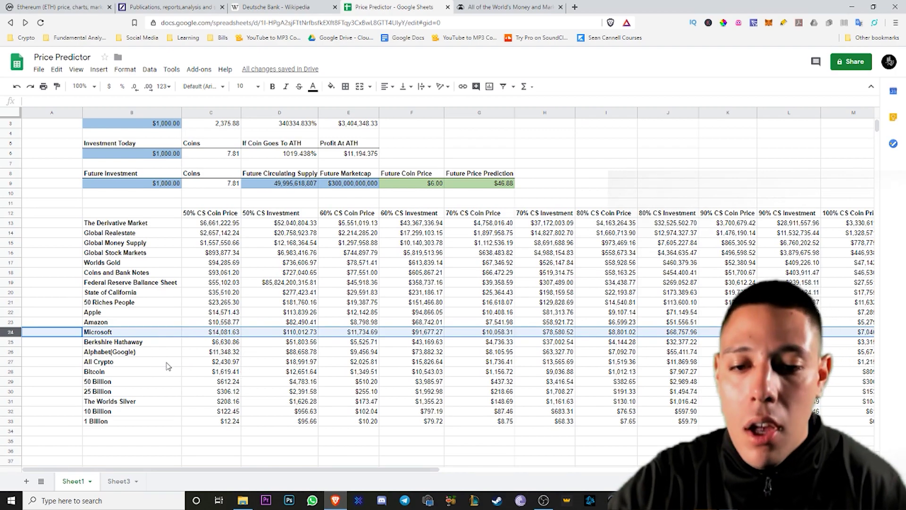
click(120, 365)
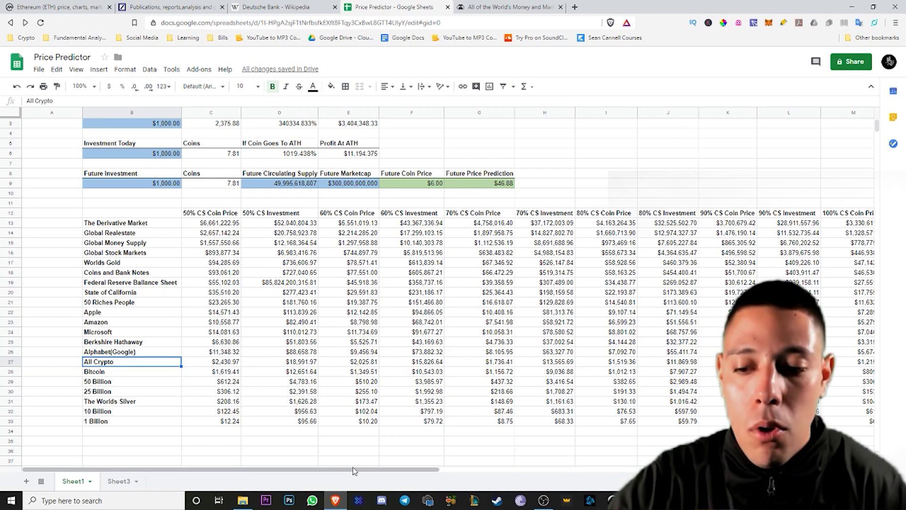
drag(353, 470, 545, 467)
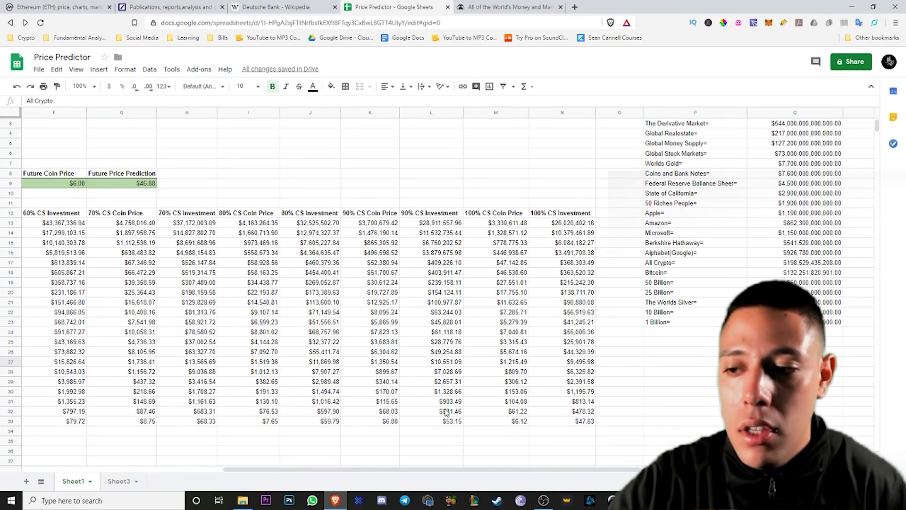
drag(469, 471, 266, 471)
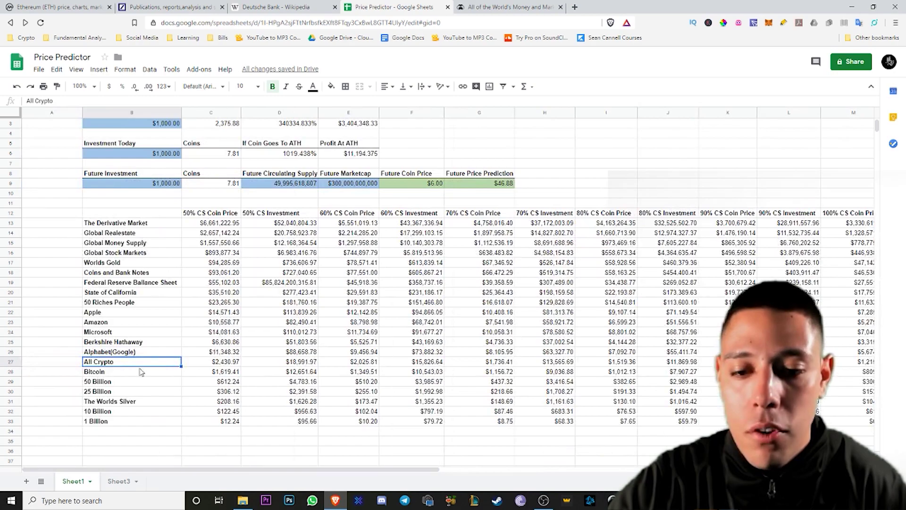
click(10, 362)
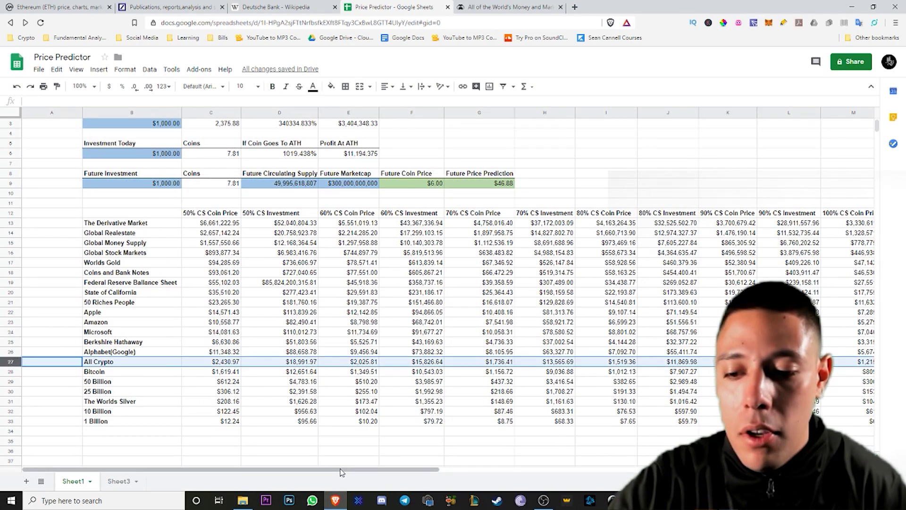
scroll(341, 472, right, 5)
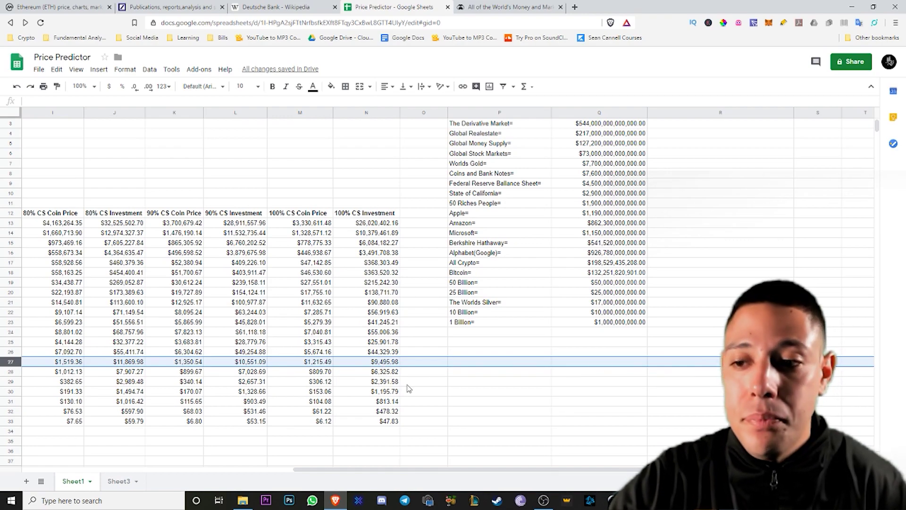
drag(468, 472, 177, 472)
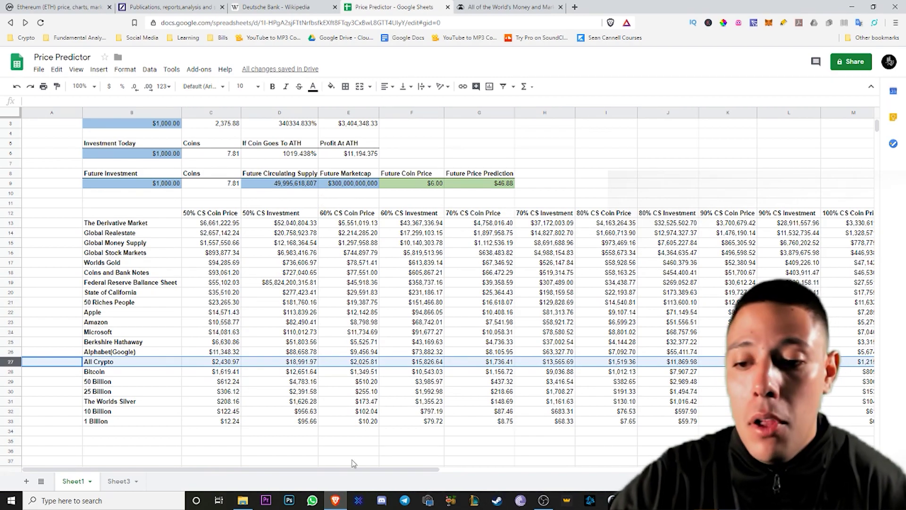
drag(352, 469, 386, 469)
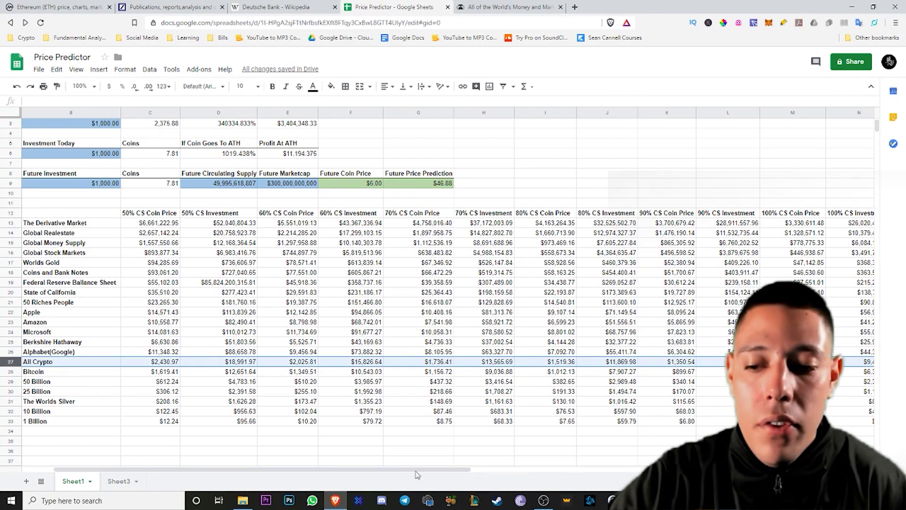
drag(430, 472, 445, 470)
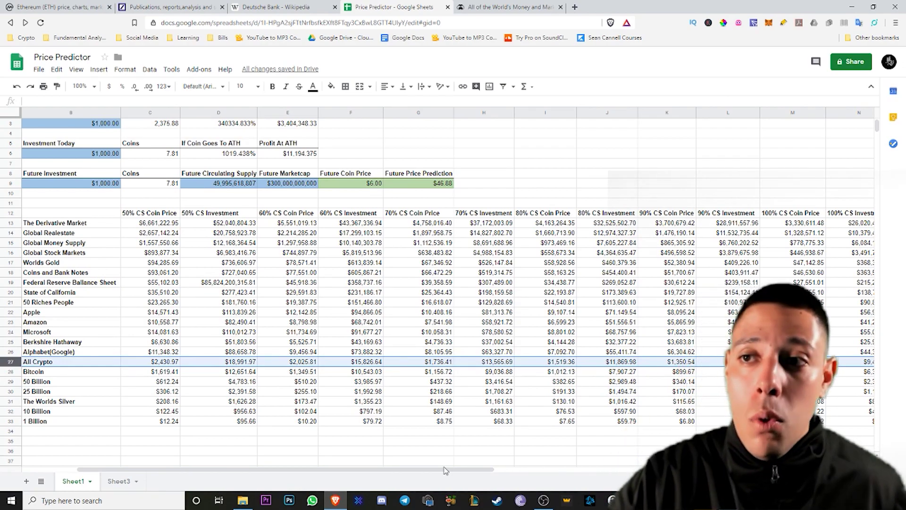
Open YouTube in a new browser tab and go to the signed-in account's own channel page
click(574, 7)
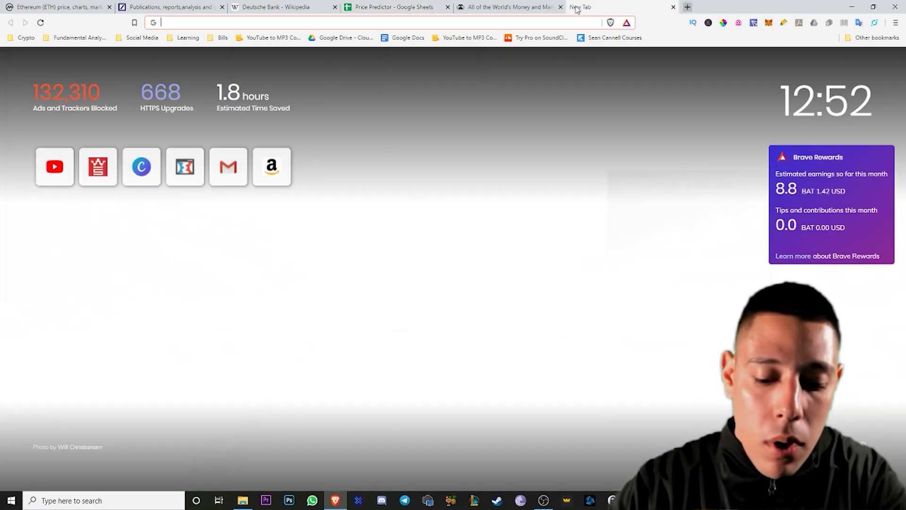
text(you)
key(Return)
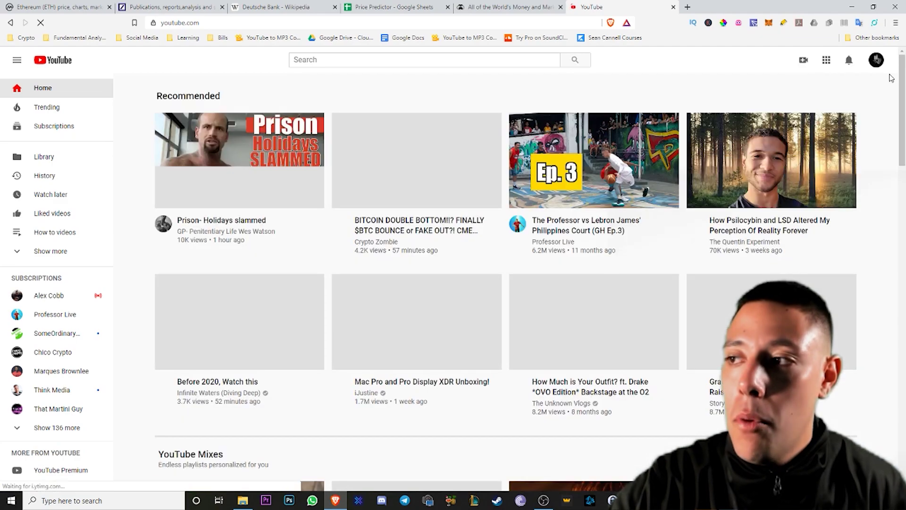
click(876, 59)
click(804, 131)
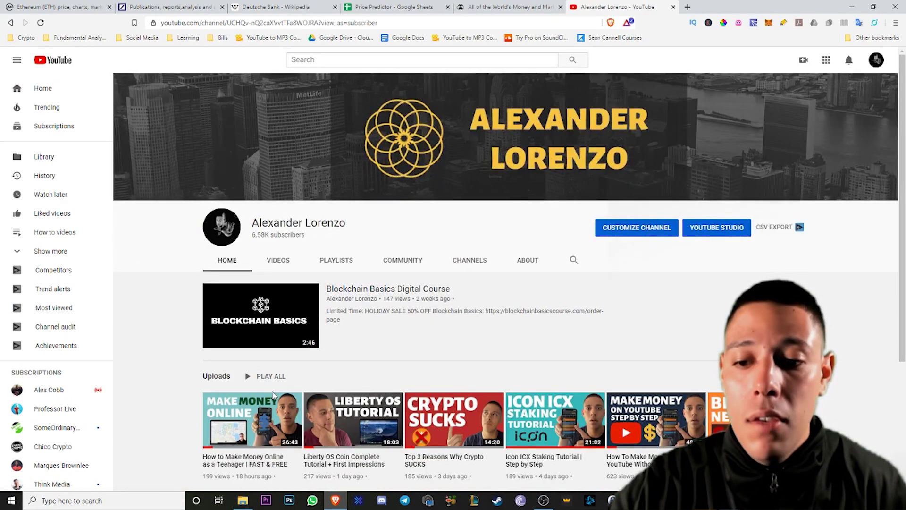
Open the upload "How to Make Money Online as a Teenager | FAST & FREE", pause it and bring its description into view
click(267, 418)
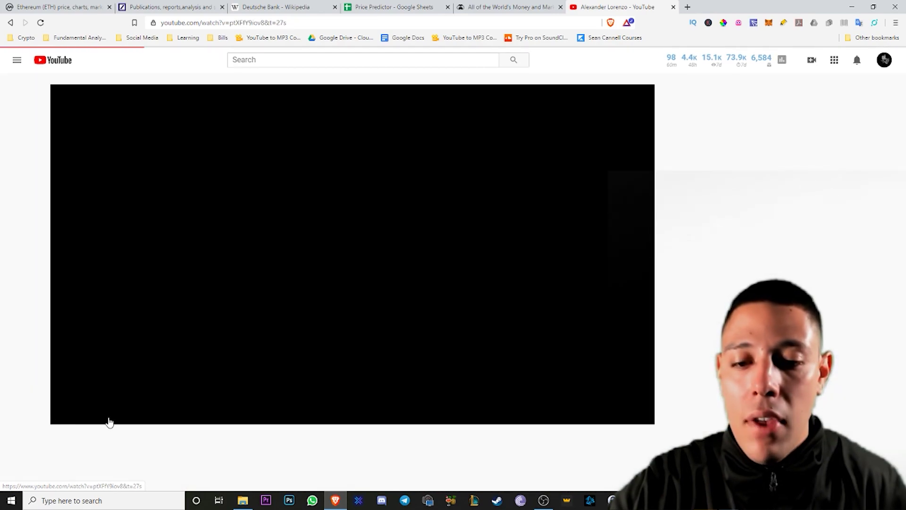
click(67, 416)
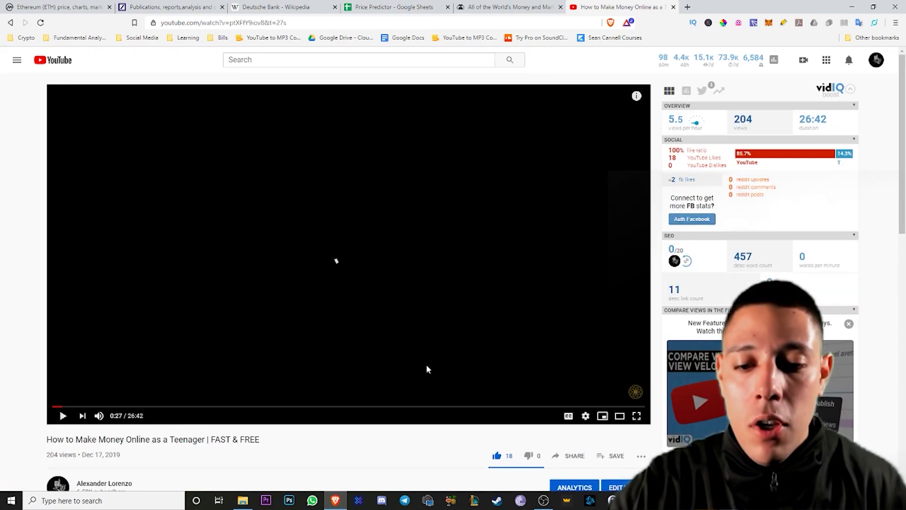
scroll(330, 359, down, 2)
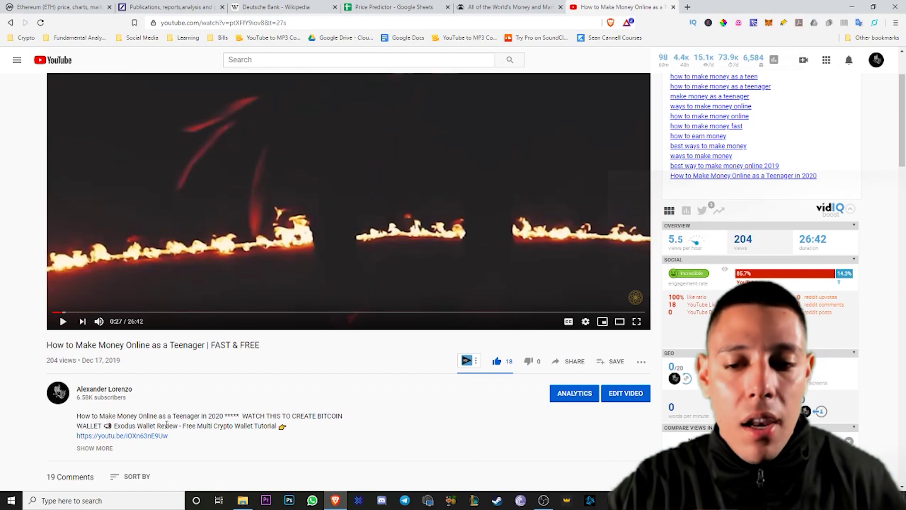